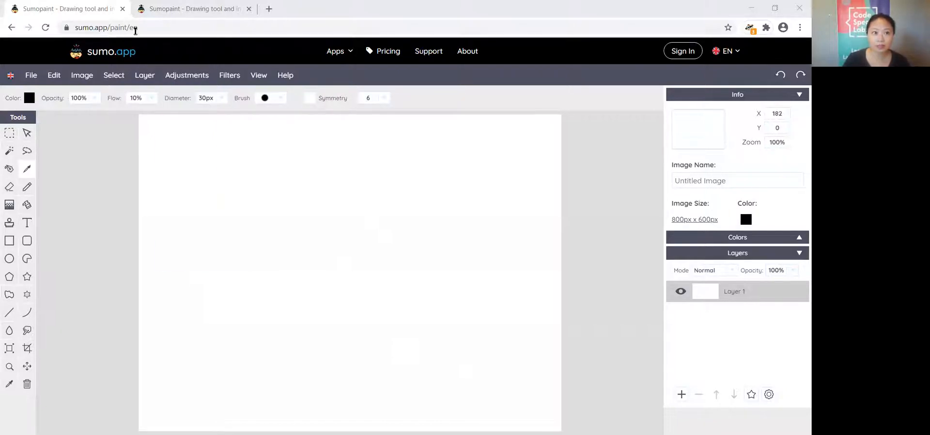
drag(158, 27, 85, 27)
drag(183, 26, 47, 29)
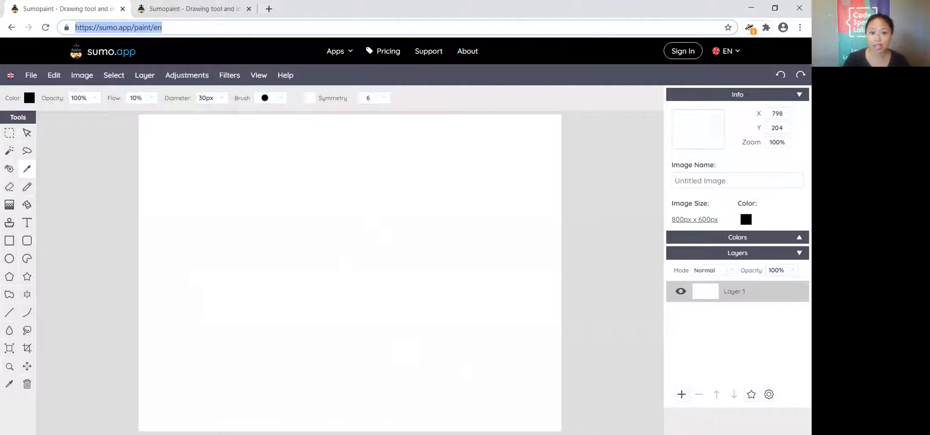
key(alt+Tab)
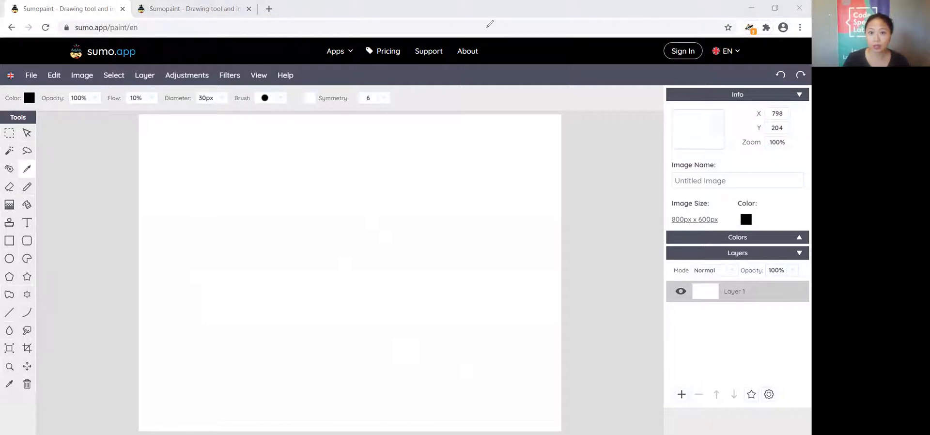
mouse_move(713, 360)
mouse_down()
mouse_move(653, 383)
mouse_move(698, 410)
mouse_move(710, 365)
mouse_up()
mouse_move(604, 250)
mouse_down()
mouse_move(672, 339)
mouse_move(676, 364)
mouse_move(639, 375)
mouse_up()
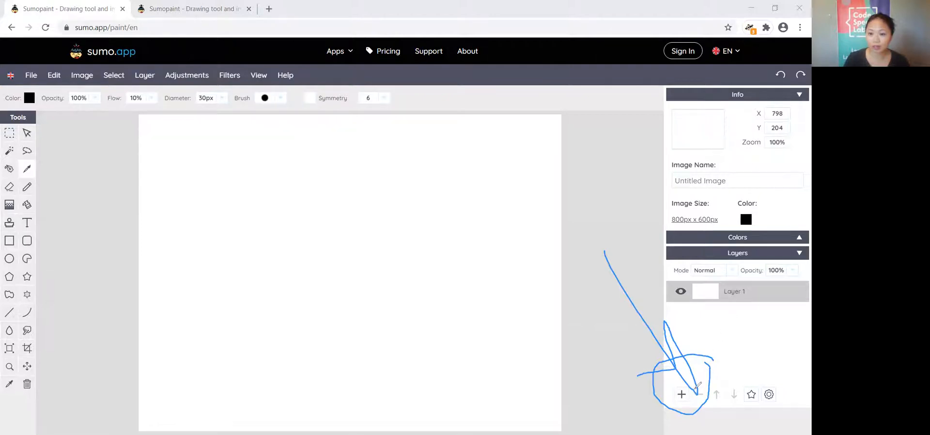
drag(685, 388, 682, 410)
click(573, 107)
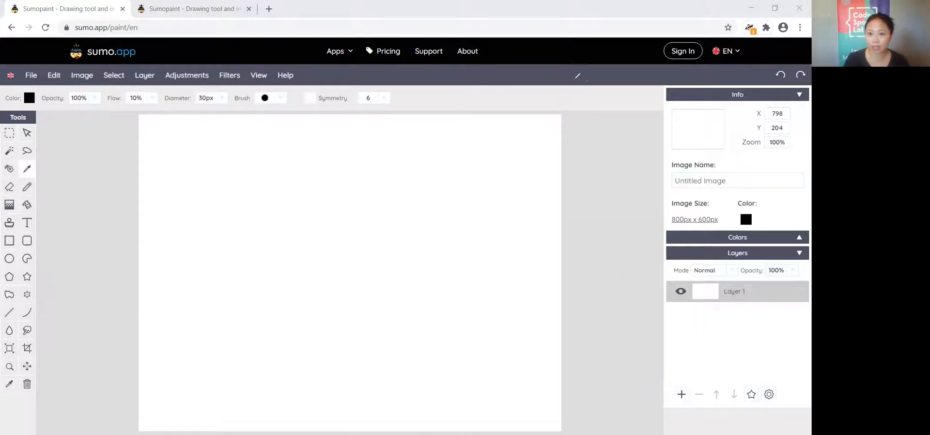
Add a new layer above Layer 1 and paint a closed black ring on it in the canvas's upper-right area with the 30px brush.
click(682, 395)
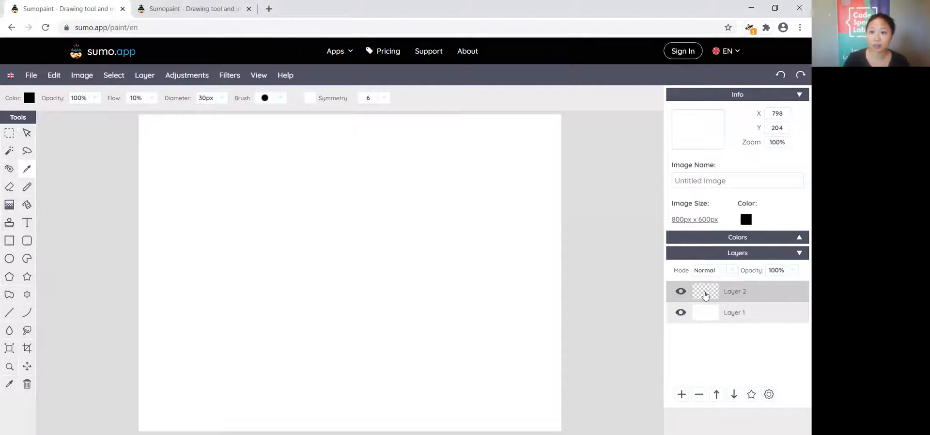
double_click(736, 314)
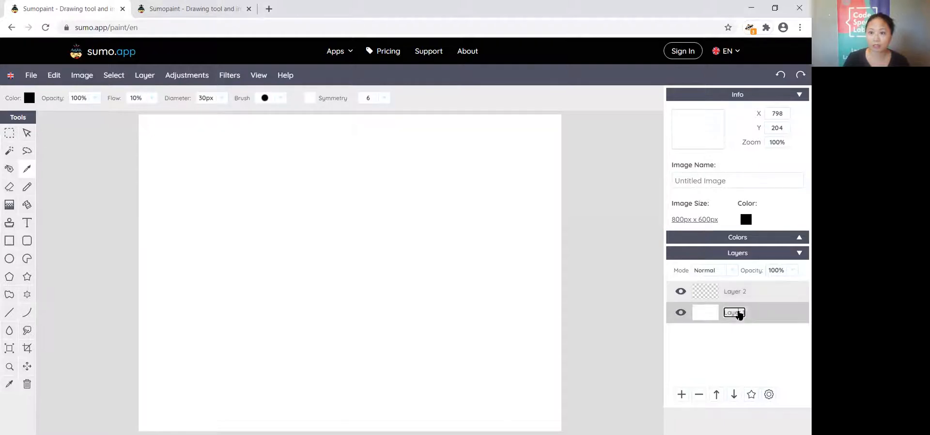
click(702, 293)
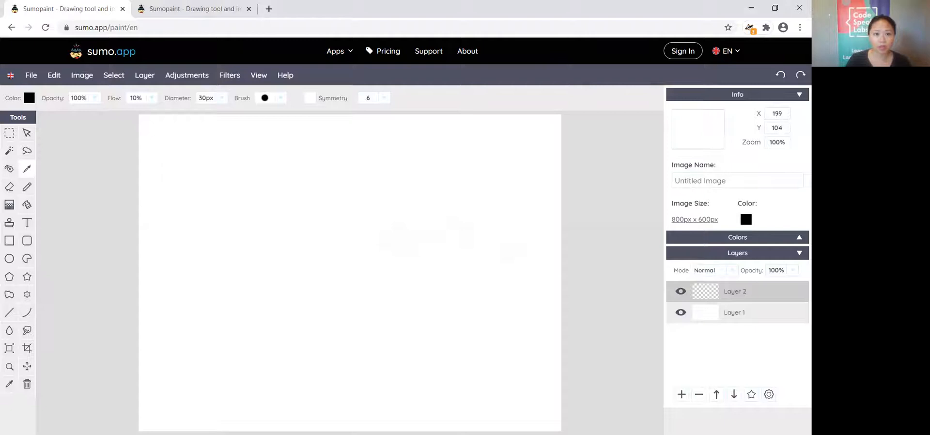
mouse_move(494, 188)
mouse_down()
mouse_move(457, 190)
mouse_move(437, 208)
mouse_move(437, 246)
mouse_move(504, 253)
mouse_move(513, 219)
mouse_move(504, 192)
mouse_move(483, 188)
mouse_up()
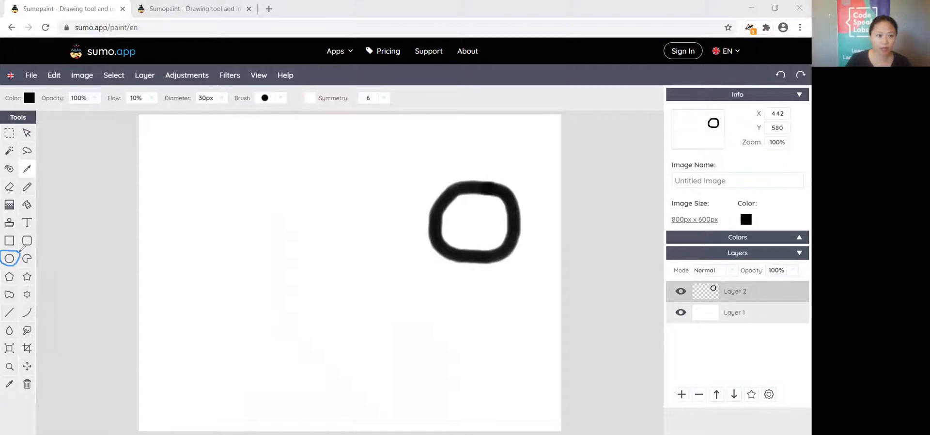
mouse_move(97, 231)
mouse_down()
mouse_move(22, 253)
mouse_move(57, 255)
mouse_up()
mouse_move(113, 221)
mouse_down()
mouse_move(101, 251)
mouse_move(128, 224)
mouse_move(140, 248)
mouse_move(141, 225)
mouse_move(159, 254)
mouse_up()
mouse_move(171, 224)
mouse_down()
mouse_move(162, 251)
mouse_move(183, 221)
mouse_move(186, 259)
mouse_move(211, 260)
mouse_move(217, 219)
mouse_move(244, 212)
mouse_move(221, 233)
mouse_move(240, 232)
mouse_move(212, 250)
mouse_move(260, 248)
mouse_up()
drag(268, 205, 269, 235)
click(270, 280)
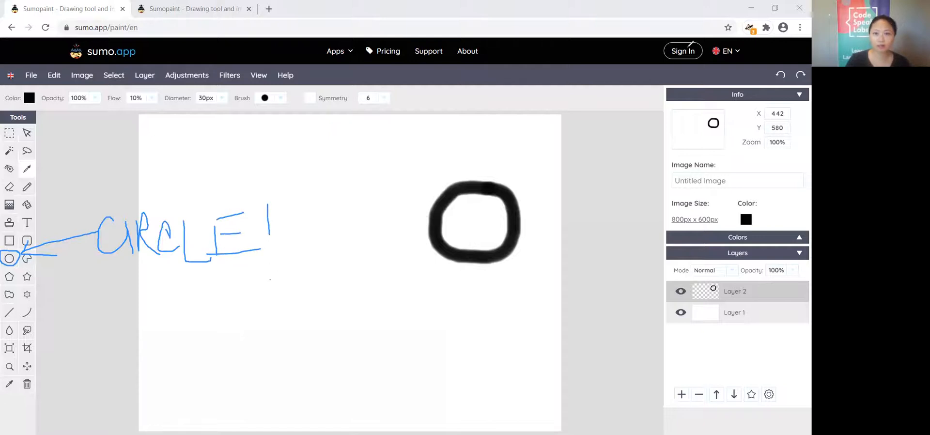
click(570, 79)
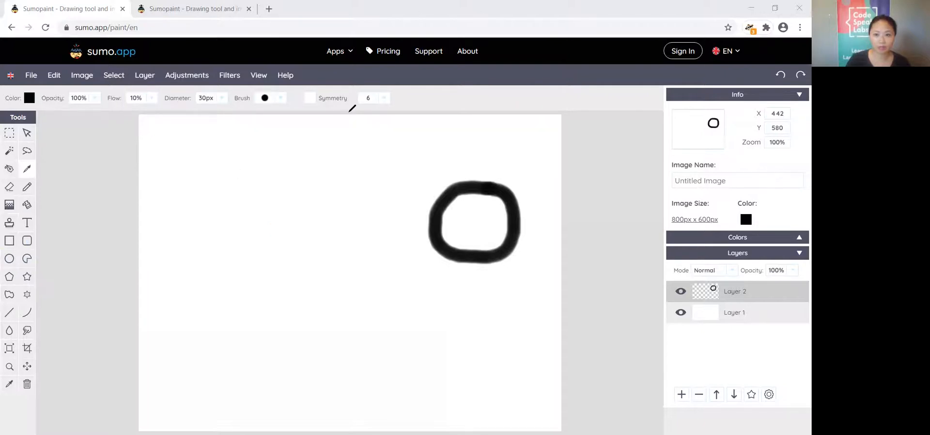
Draw a large filled black circle in the canvas's left half and erase a band just inside its edge with the 30px eraser.
click(11, 262)
mouse_move(224, 243)
mouse_down()
mouse_move(240, 265)
mouse_move(305, 300)
mouse_move(293, 291)
mouse_up()
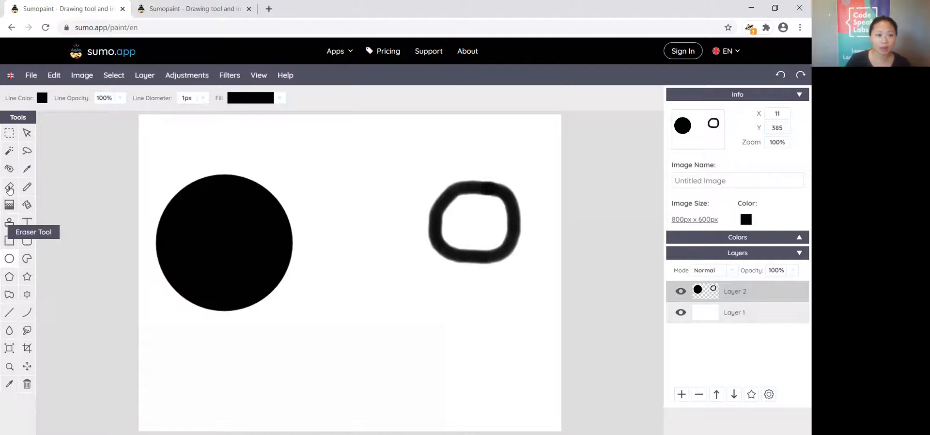
click(9, 191)
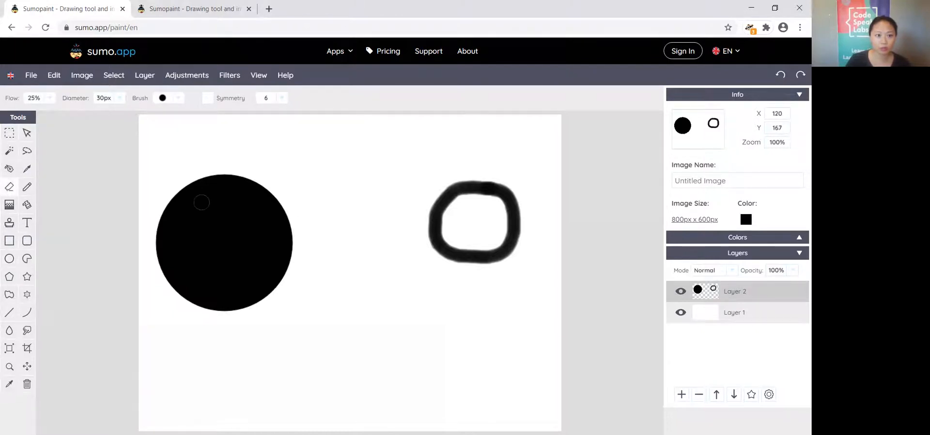
mouse_move(223, 204)
mouse_down()
mouse_move(198, 217)
mouse_move(210, 203)
mouse_move(231, 199)
mouse_move(198, 205)
mouse_move(190, 210)
mouse_move(219, 200)
mouse_move(194, 208)
mouse_move(177, 230)
mouse_move(181, 211)
mouse_move(172, 238)
mouse_move(197, 285)
mouse_move(236, 291)
mouse_move(271, 269)
mouse_move(274, 254)
mouse_move(269, 209)
mouse_move(216, 191)
mouse_up()
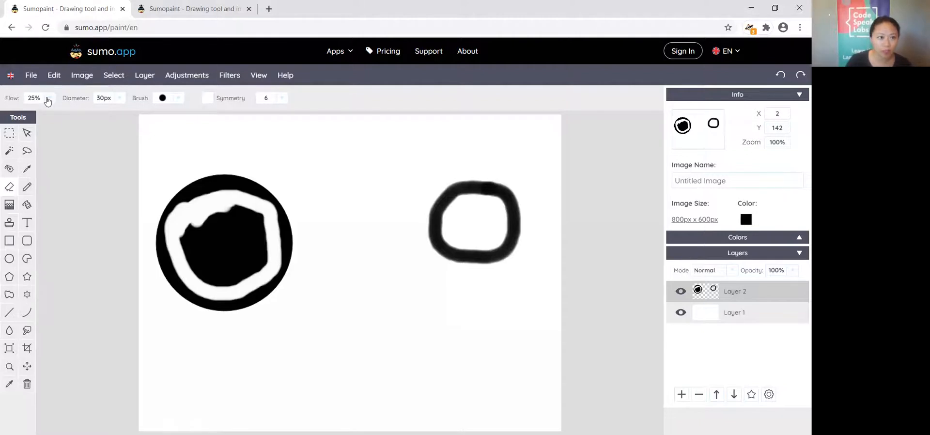
Set the eraser flow to 5% and erase a short vertical stroke near the middle of the large black circle.
click(47, 100)
drag(13, 114, 2, 114)
drag(227, 217, 229, 238)
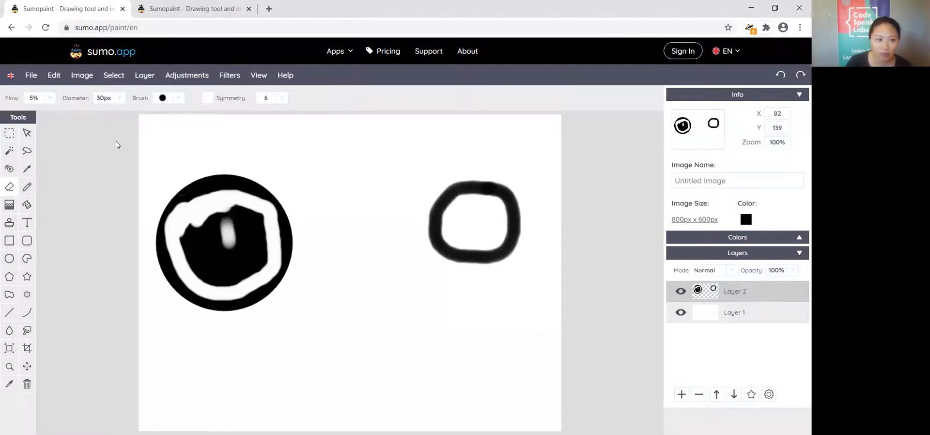
Set the eraser flow to 100% and erase the remaining black interior of the large circle, leaving only its outline.
click(49, 98)
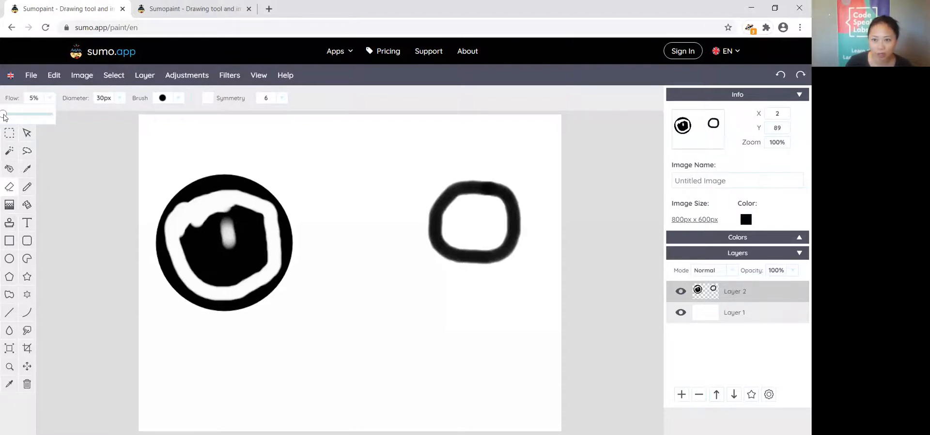
drag(3, 114, 8, 115)
drag(18, 117, 29, 117)
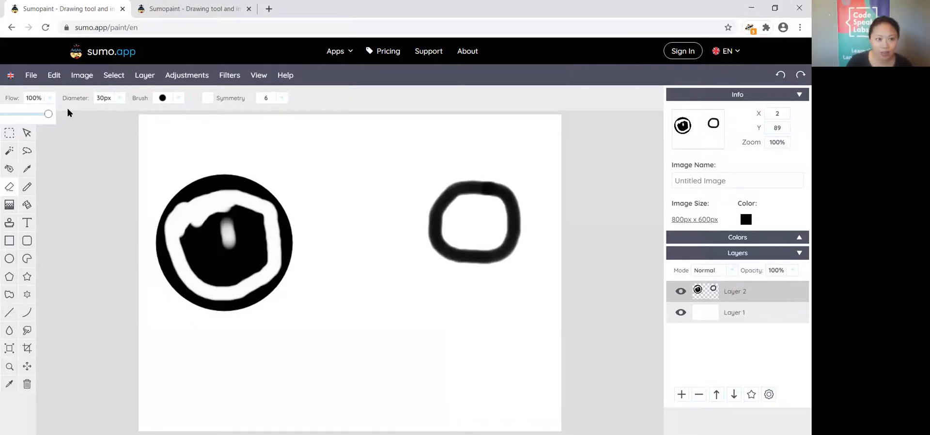
click(205, 245)
drag(204, 245, 216, 269)
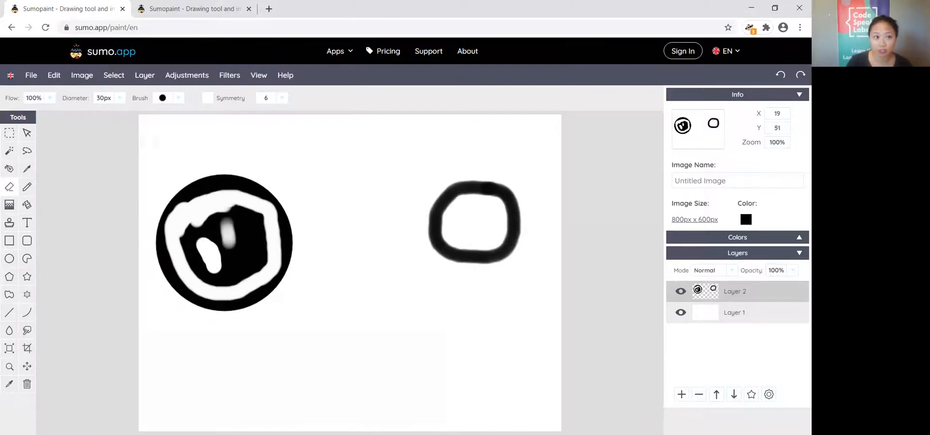
mouse_move(194, 215)
mouse_down()
mouse_move(218, 225)
mouse_move(197, 218)
mouse_move(224, 212)
mouse_move(249, 211)
mouse_move(261, 225)
mouse_move(222, 225)
mouse_move(268, 217)
mouse_move(188, 230)
mouse_move(194, 258)
mouse_move(180, 232)
mouse_move(194, 262)
mouse_move(207, 260)
mouse_move(203, 271)
mouse_move(225, 279)
mouse_move(249, 275)
mouse_move(263, 237)
mouse_move(184, 245)
mouse_move(250, 244)
mouse_move(202, 264)
mouse_move(213, 279)
mouse_move(245, 277)
mouse_move(259, 258)
mouse_move(228, 275)
mouse_move(272, 258)
mouse_move(275, 235)
mouse_move(260, 205)
mouse_move(228, 193)
mouse_move(188, 207)
mouse_move(205, 197)
mouse_up()
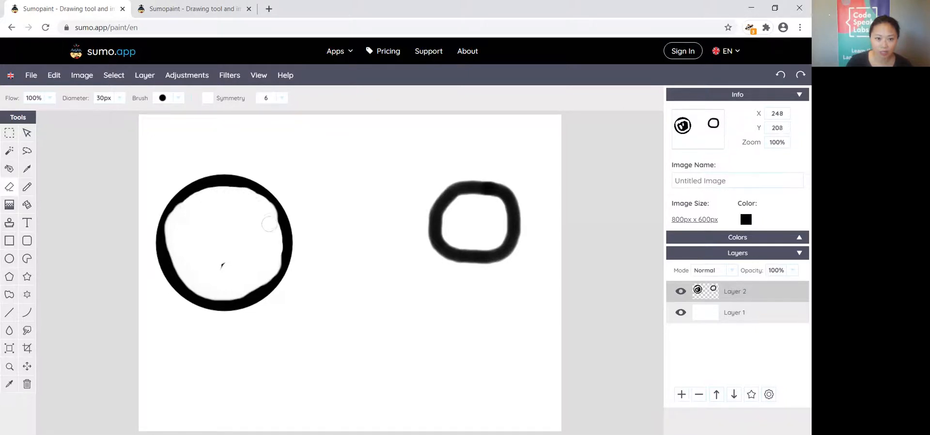
mouse_move(270, 221)
mouse_down()
mouse_move(279, 240)
mouse_move(272, 260)
mouse_up()
drag(245, 286, 229, 283)
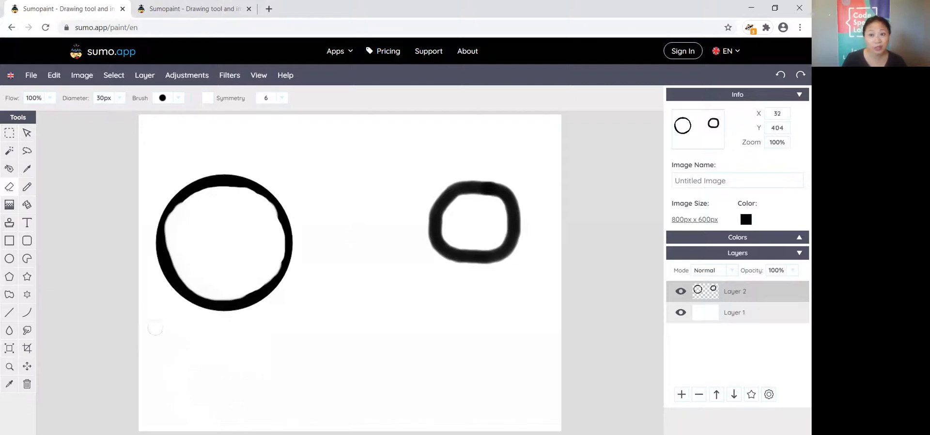
Activate the rectangular selection tool.
click(10, 135)
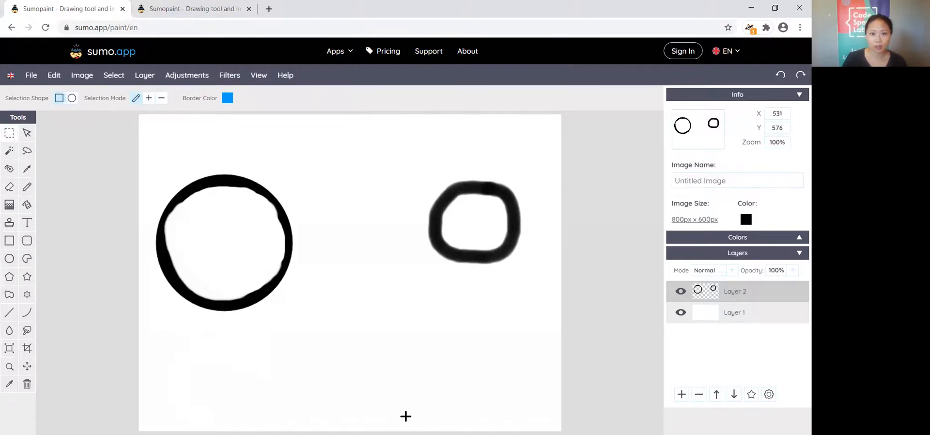
mouse_move(24, 112)
mouse_down()
mouse_move(1, 118)
mouse_move(4, 137)
mouse_move(19, 143)
mouse_move(20, 121)
mouse_up()
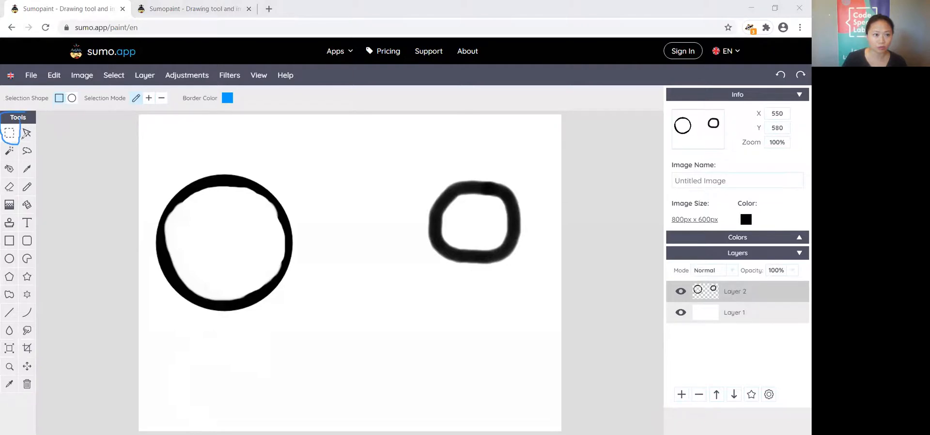
drag(20, 145, 126, 145)
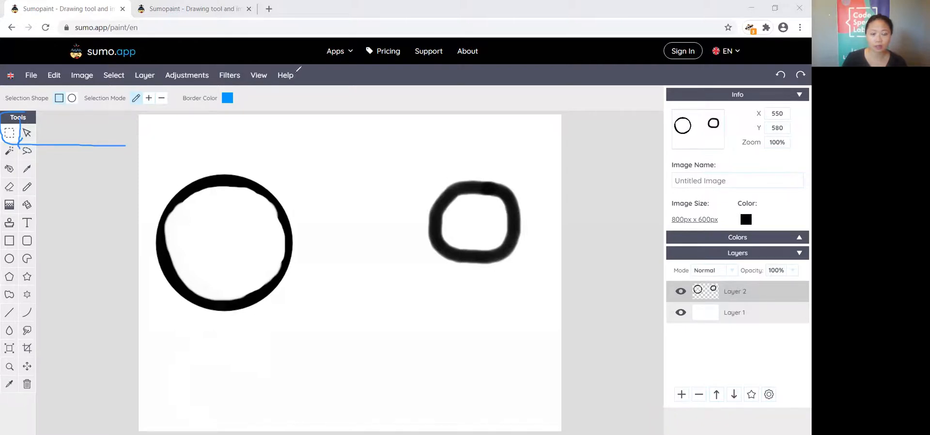
click(480, 91)
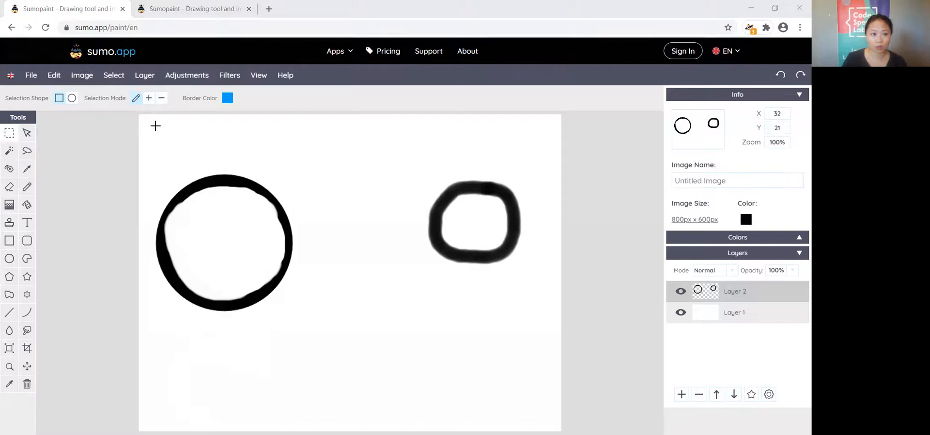
Enclose the large circle in a rectangular selection and try to scale it down with Free Transform.
drag(150, 158, 310, 328)
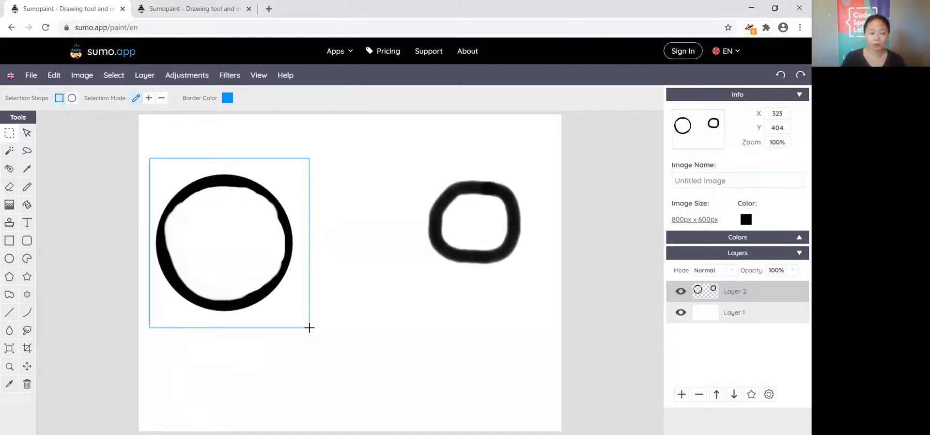
click(53, 74)
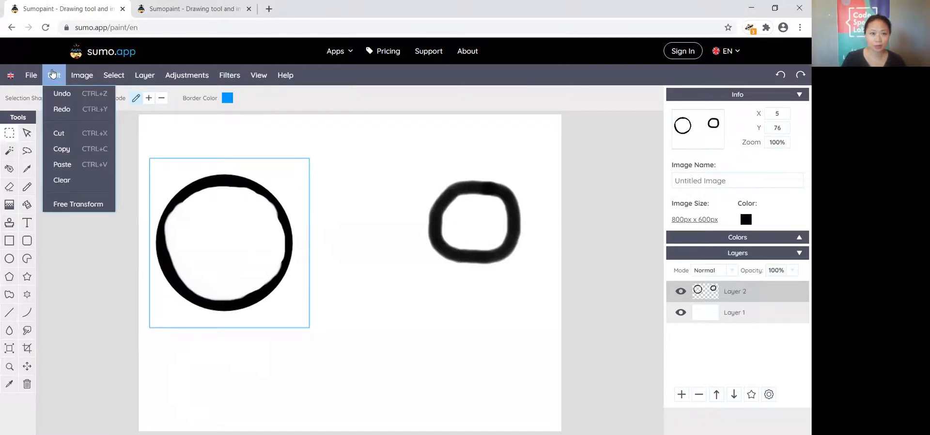
click(97, 206)
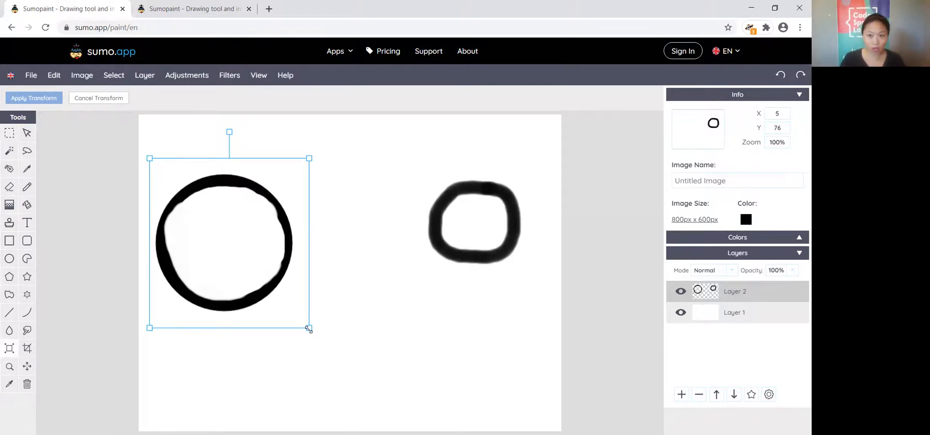
drag(308, 329, 264, 246)
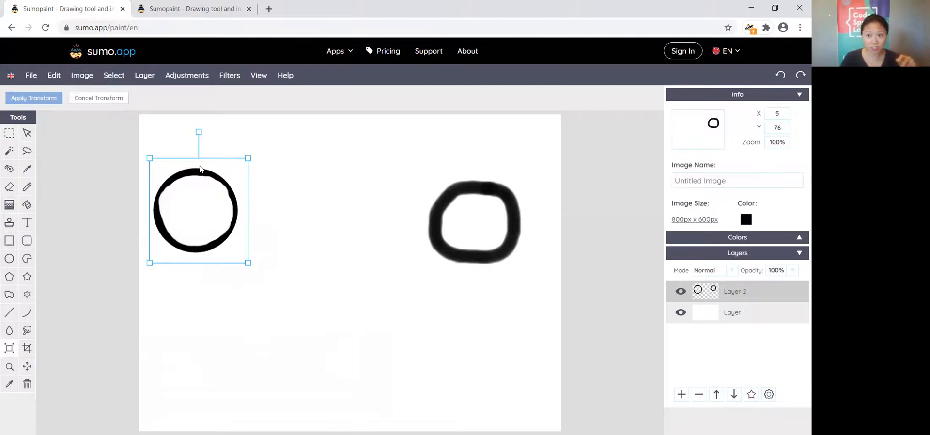
mouse_move(248, 262)
mouse_down()
mouse_move(492, 254)
mouse_move(349, 263)
mouse_move(266, 372)
mouse_move(303, 325)
mouse_move(332, 248)
mouse_move(251, 260)
mouse_up()
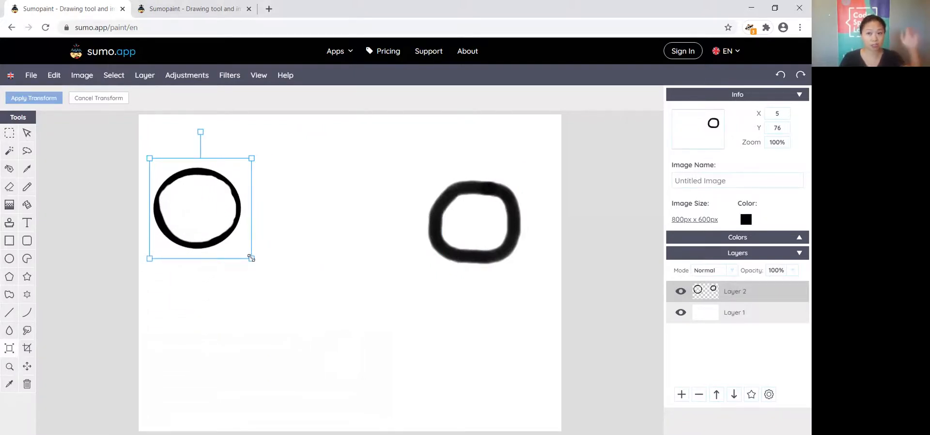
drag(253, 260, 284, 247)
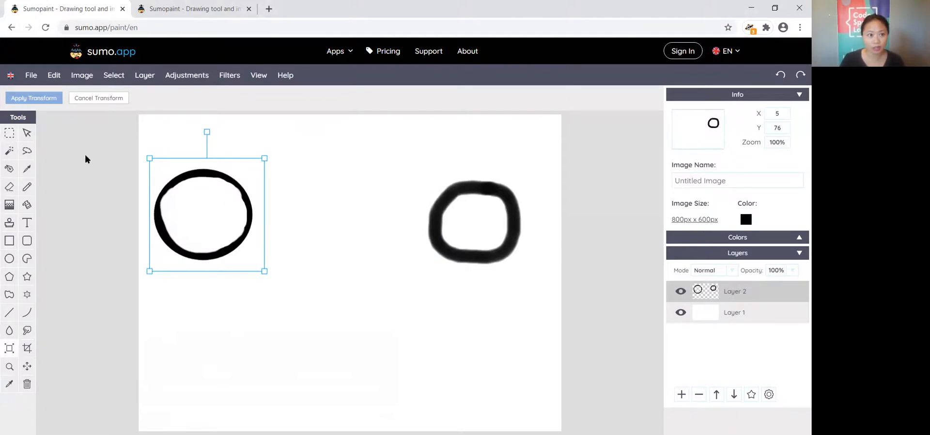
Leave the pending transform unapplied and switch to the Move tool.
click(28, 138)
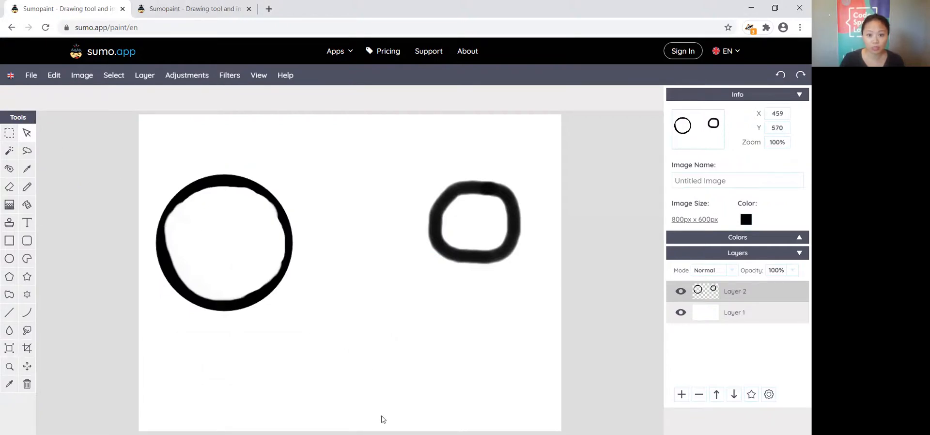
mouse_move(54, 106)
mouse_down()
mouse_move(50, 116)
mouse_move(80, 148)
mouse_up()
mouse_move(204, 131)
mouse_down()
mouse_move(66, 133)
mouse_move(94, 178)
mouse_up()
mouse_move(93, 146)
mouse_down()
mouse_move(132, 154)
mouse_move(94, 155)
mouse_move(95, 181)
mouse_move(103, 163)
mouse_move(135, 160)
mouse_move(108, 161)
mouse_move(122, 199)
mouse_up()
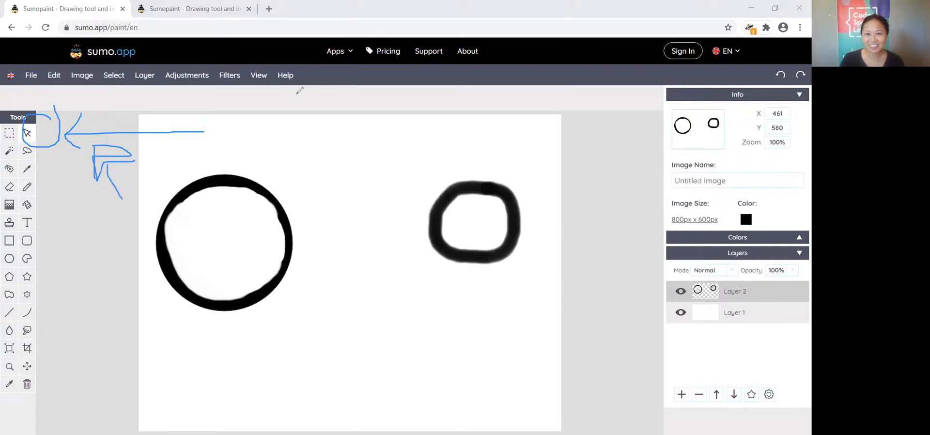
click(552, 80)
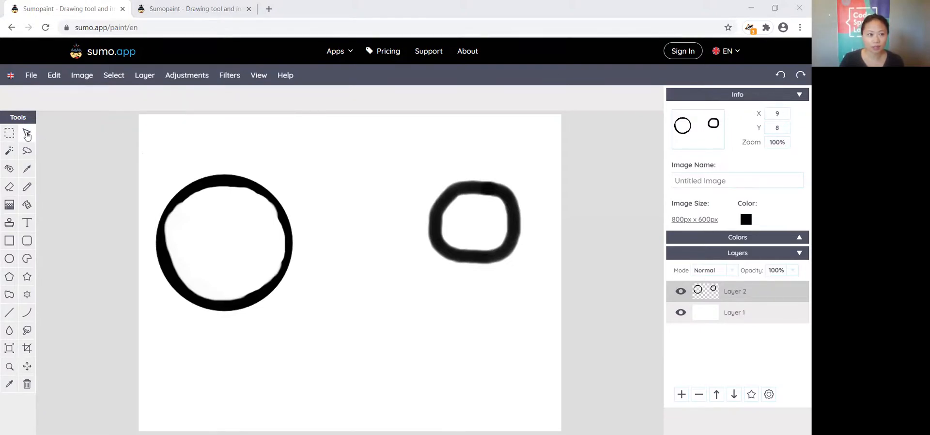
Move the Layer 2 artwork, including both rings, up and slightly to the right on the canvas.
drag(211, 187, 227, 159)
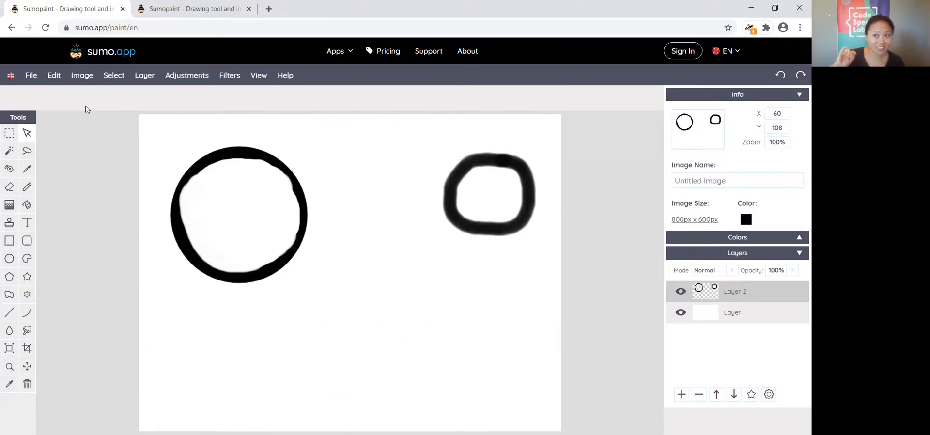
Select the large ring with a rectangular selection and move it right and slightly up on the canvas.
click(9, 134)
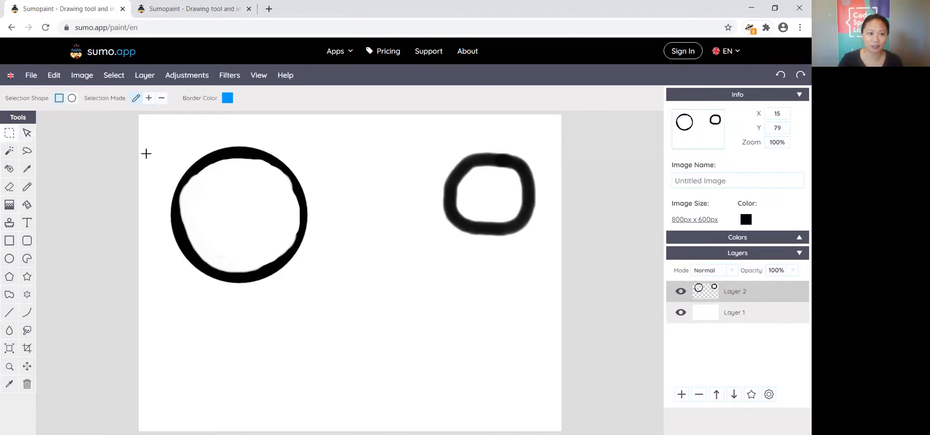
drag(145, 135, 327, 310)
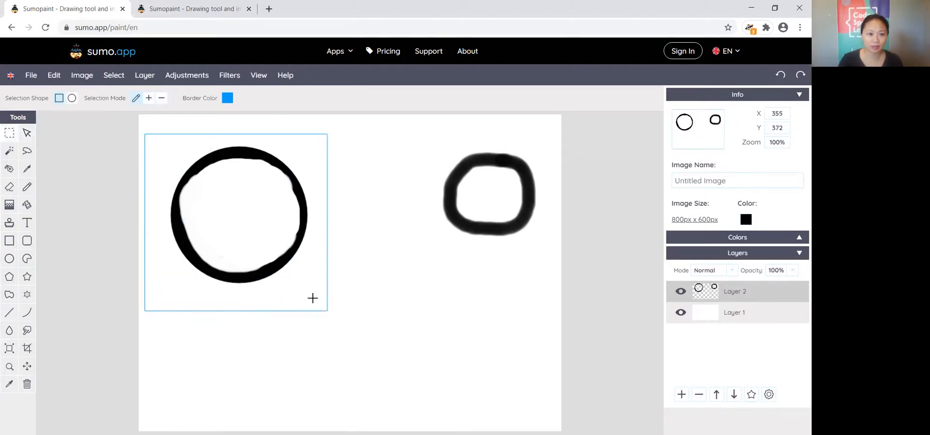
click(26, 135)
drag(225, 160, 265, 151)
Enclose the small ring in a rectangular selection and move it down and to the left, beside the large ring.
click(9, 133)
drag(407, 133, 551, 265)
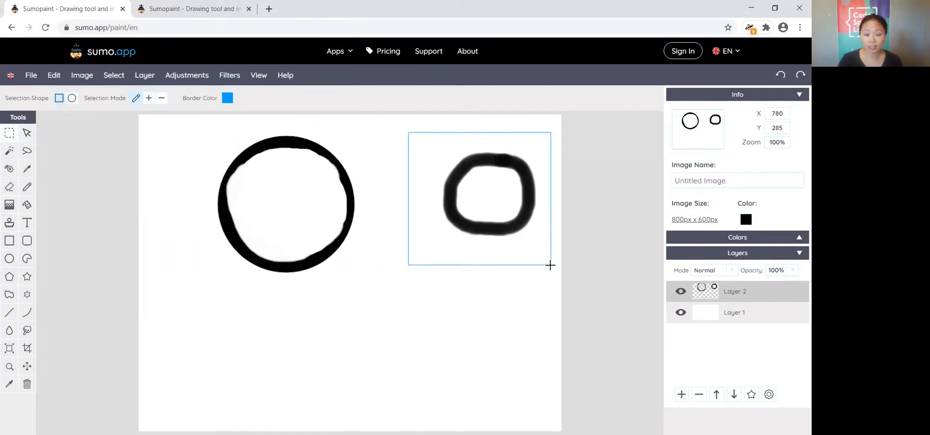
click(27, 133)
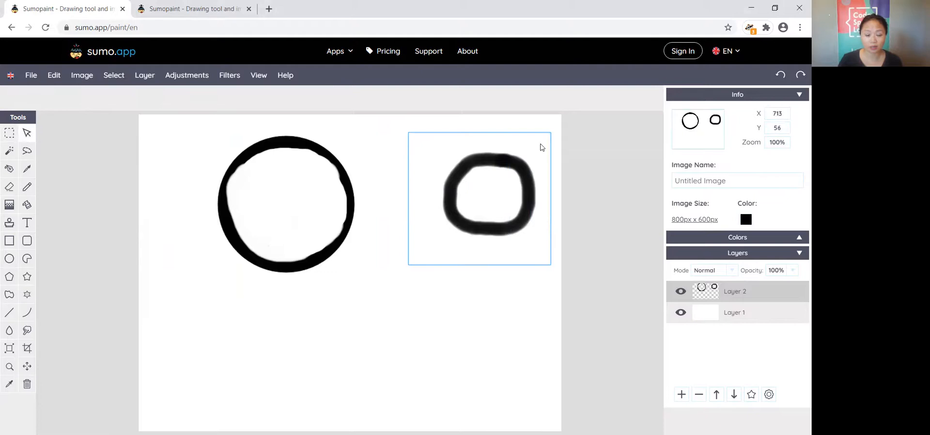
drag(517, 165, 468, 224)
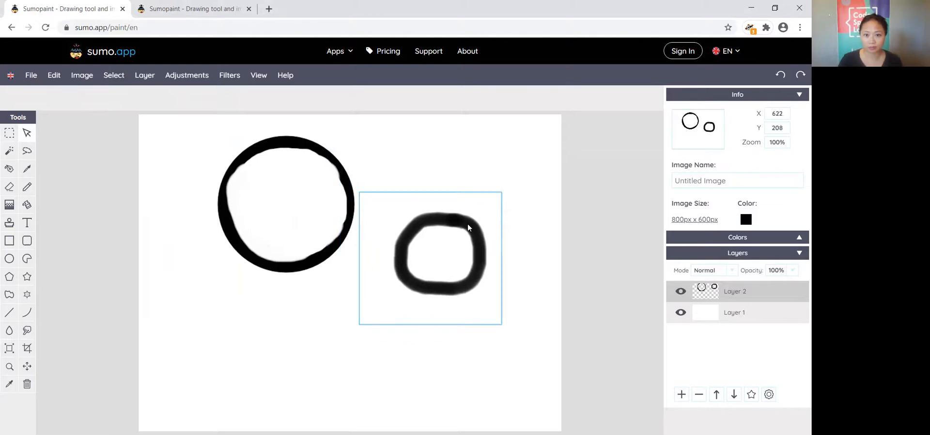
Paint a short curved, smile-like black stroke below the large ring with the 30 px Brush tool.
click(27, 188)
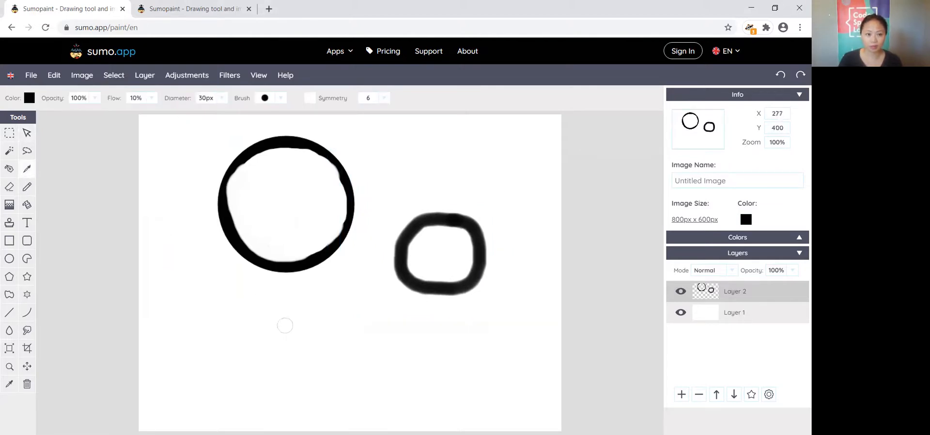
mouse_move(283, 321)
mouse_down()
mouse_move(304, 345)
mouse_move(345, 334)
mouse_up()
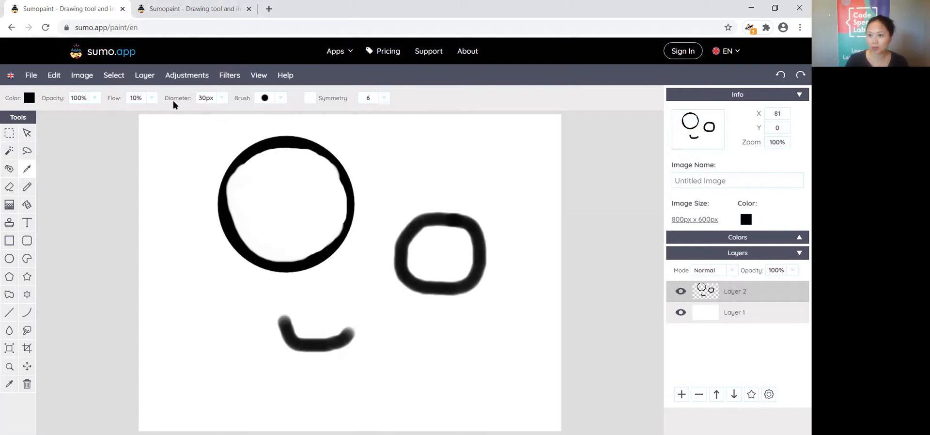
Try a thin brush stroke with a 7 px diameter across the large ring's left edge and undo it.
click(222, 99)
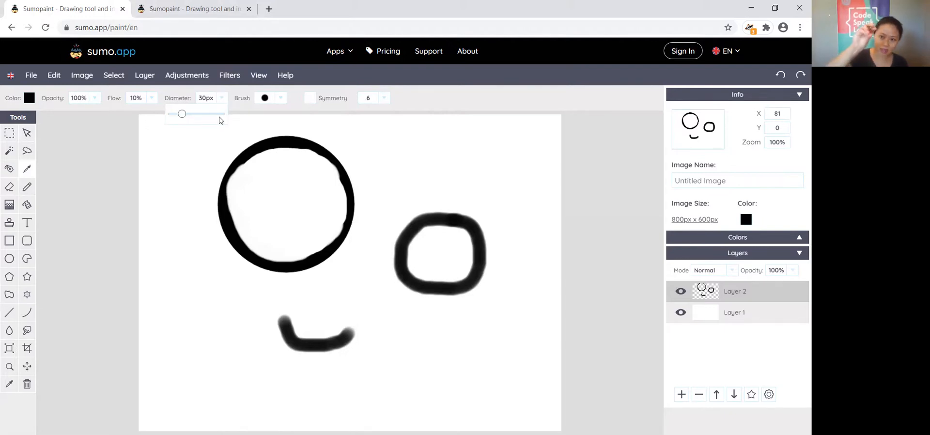
drag(183, 114, 175, 115)
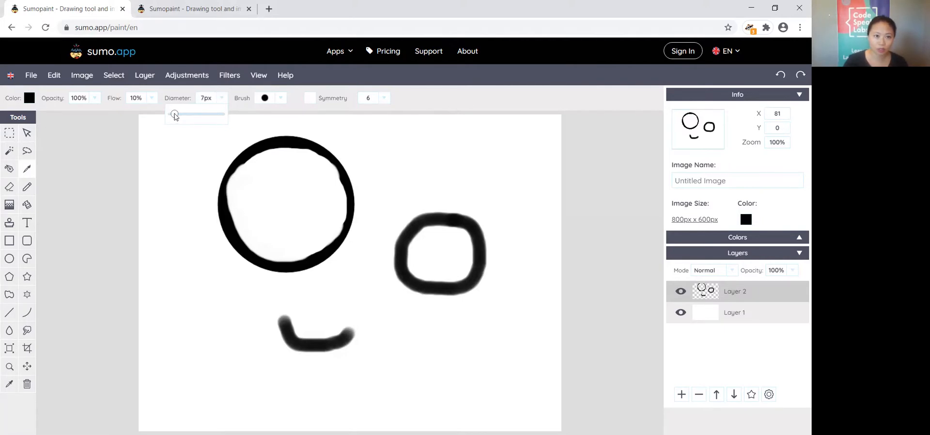
drag(212, 215, 267, 239)
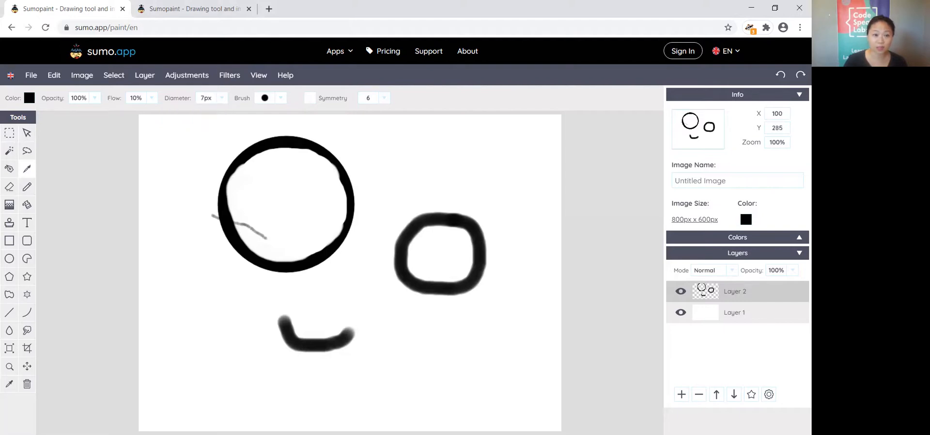
key(ctrl+z)
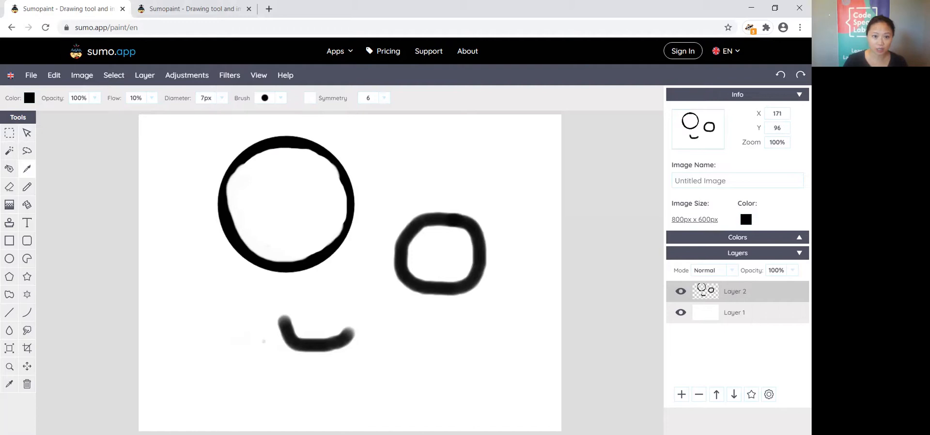
Set the brush diameter to 150 px and dab a large soft grey spot below and left of the large ring.
click(219, 100)
drag(174, 113, 224, 114)
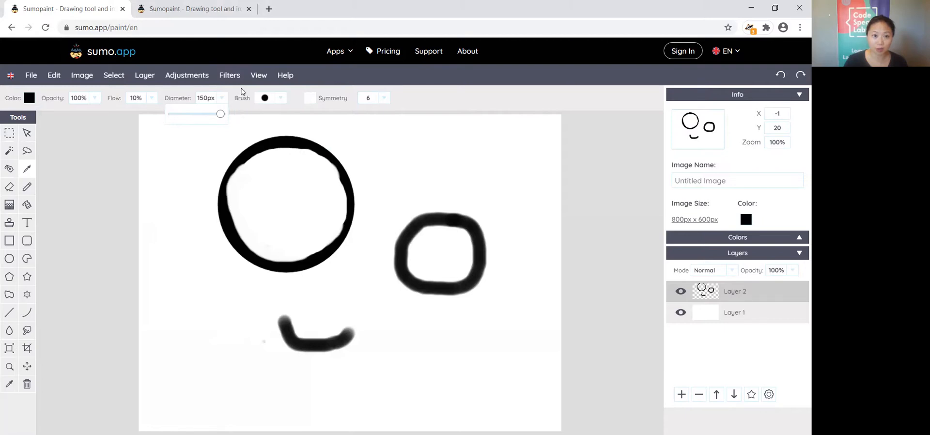
click(241, 88)
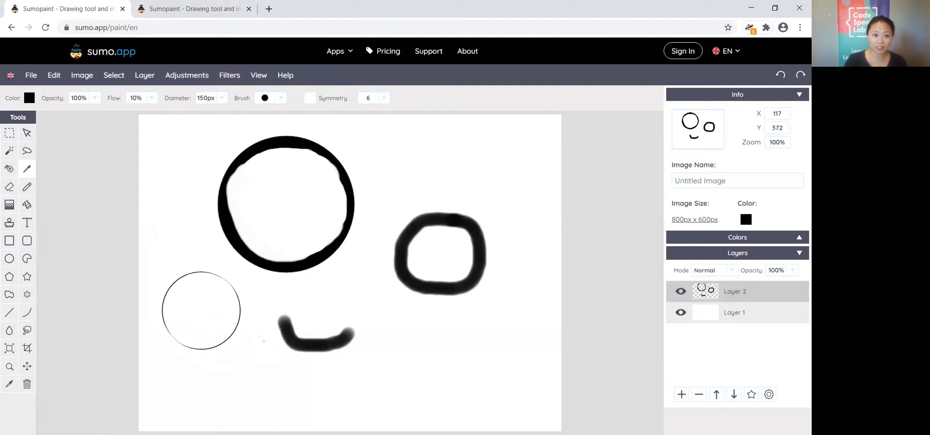
click(203, 310)
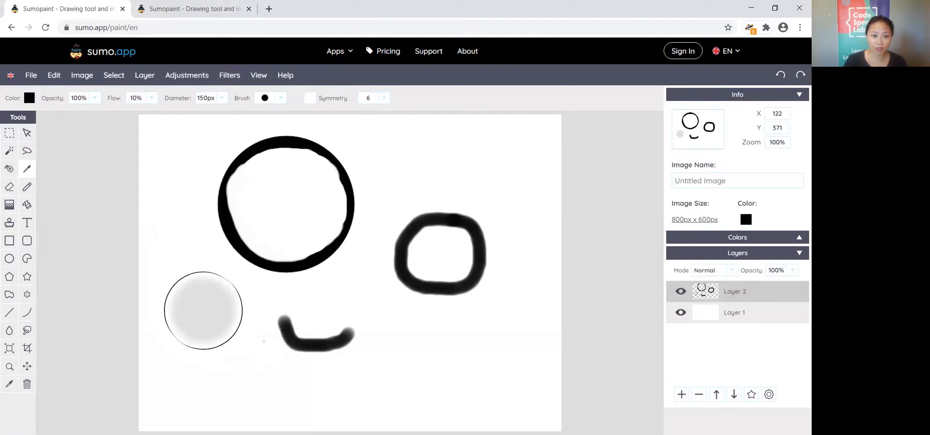
mouse_move(203, 310)
mouse_down()
mouse_move(235, 304)
mouse_move(208, 370)
mouse_up()
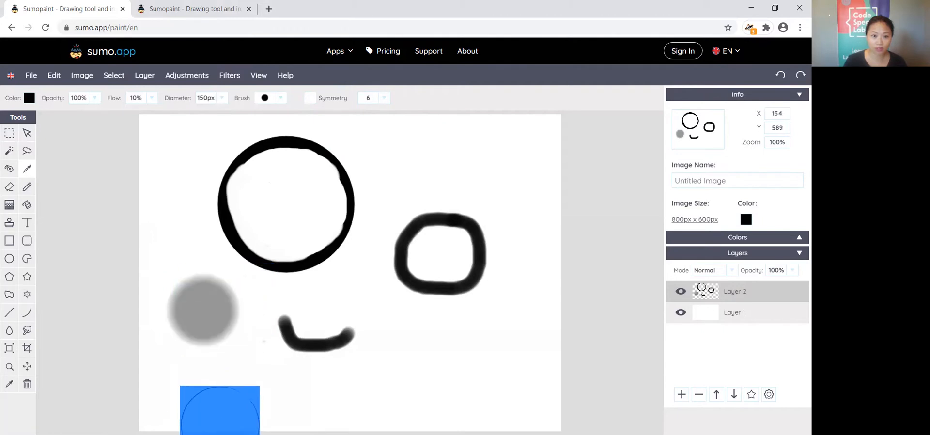
Set the brush diameter to 19 px and dab a small spot between the large grey spot and the curved stroke.
click(222, 99)
drag(218, 114, 179, 118)
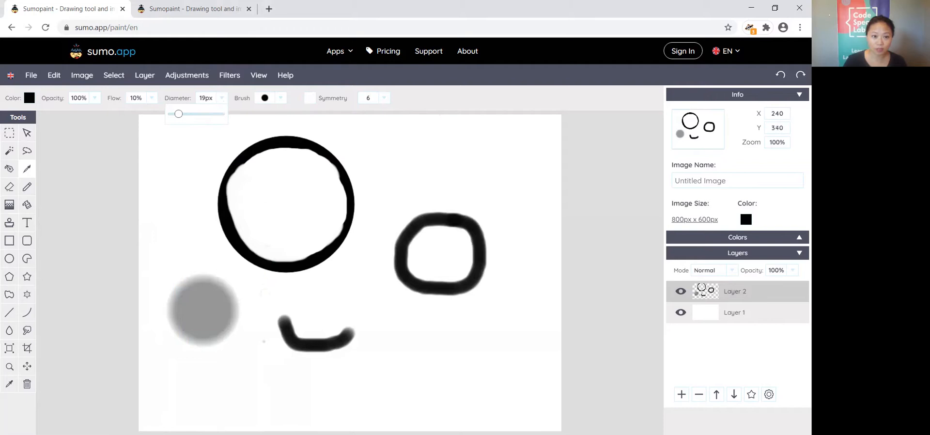
click(260, 319)
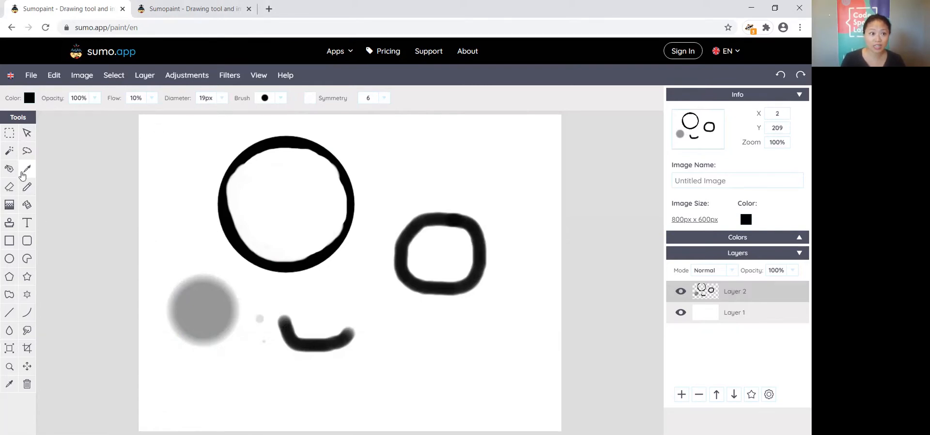
Review the Rectangular Select, Move, Brush and Eraser tools in turn, finishing with the ellipse shape tool active.
click(15, 134)
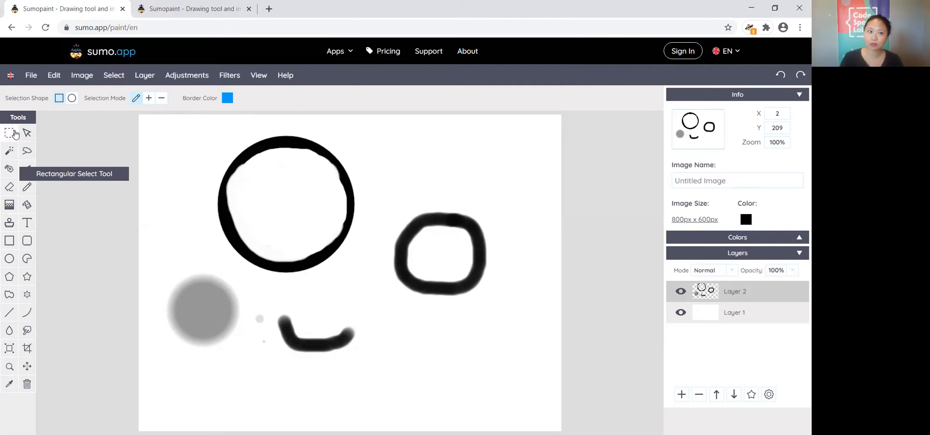
click(28, 135)
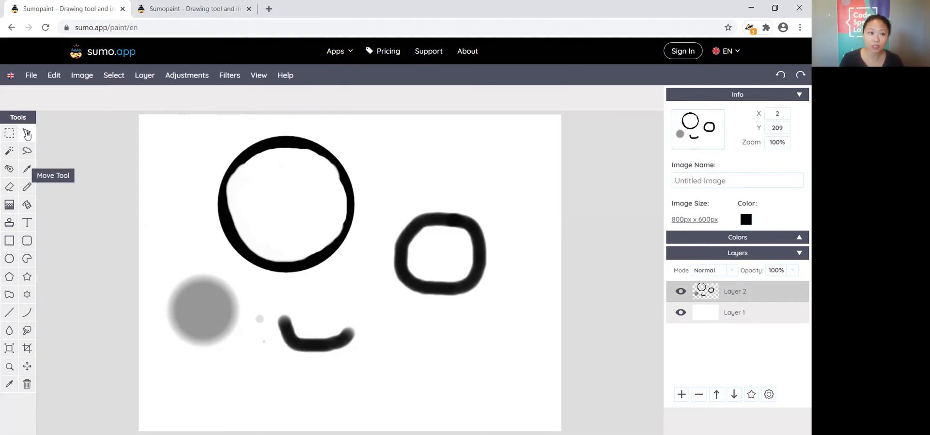
click(28, 169)
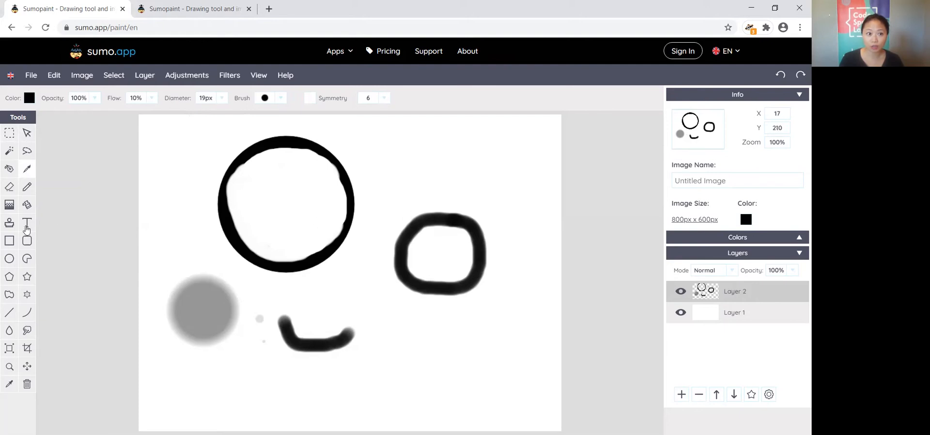
click(9, 191)
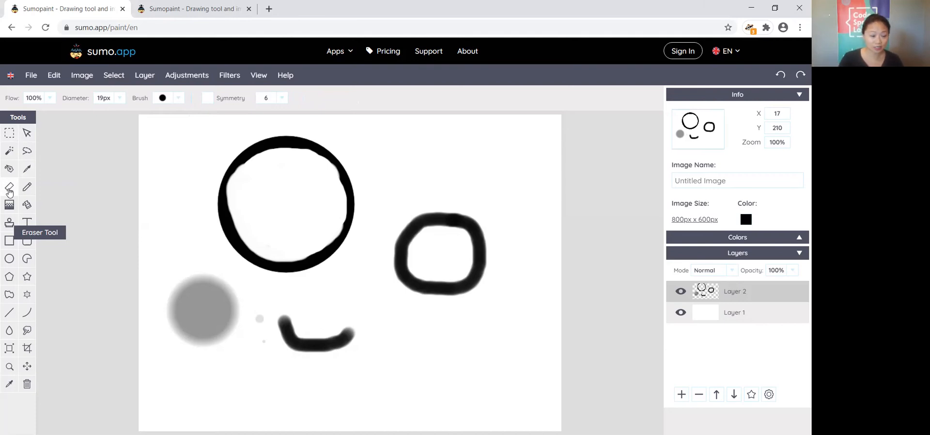
click(9, 262)
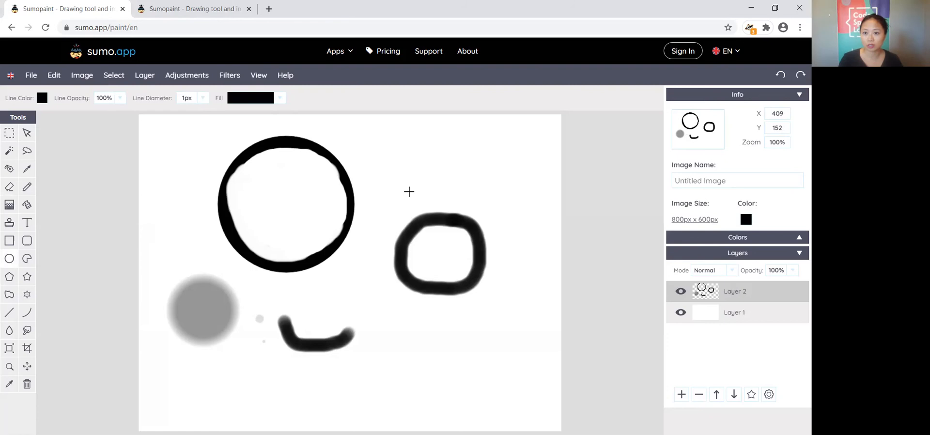